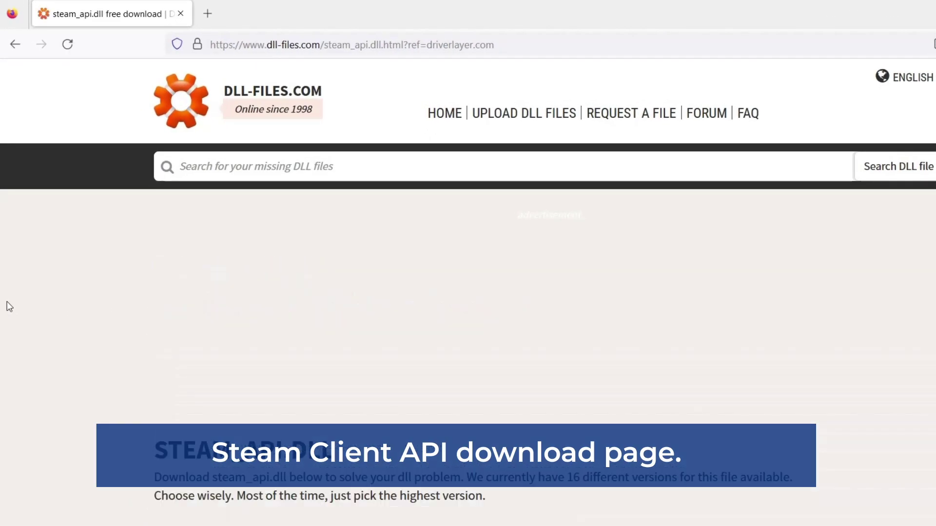
pyautogui.scroll(-5, 229, 269)
pyautogui.scroll(-3, 228, 269)
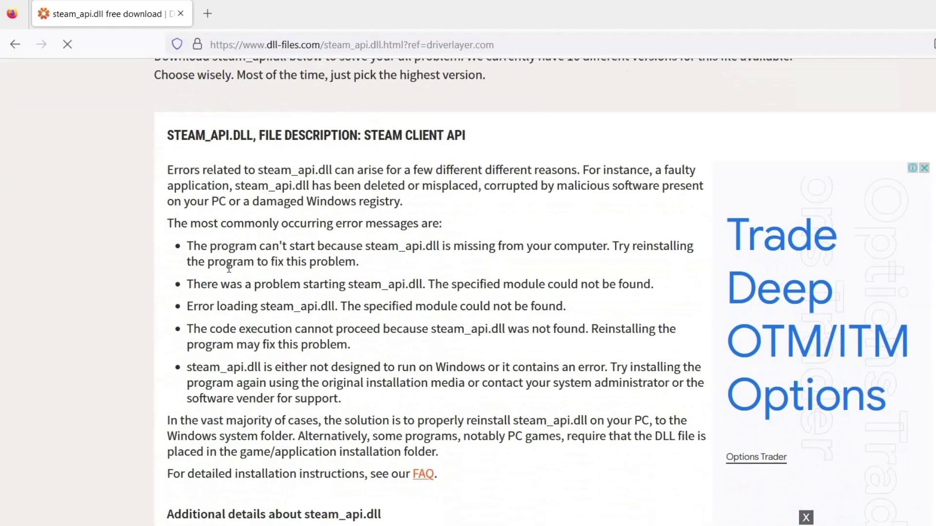
pyautogui.scroll(-5, 229, 269)
pyautogui.scroll(-4, 229, 270)
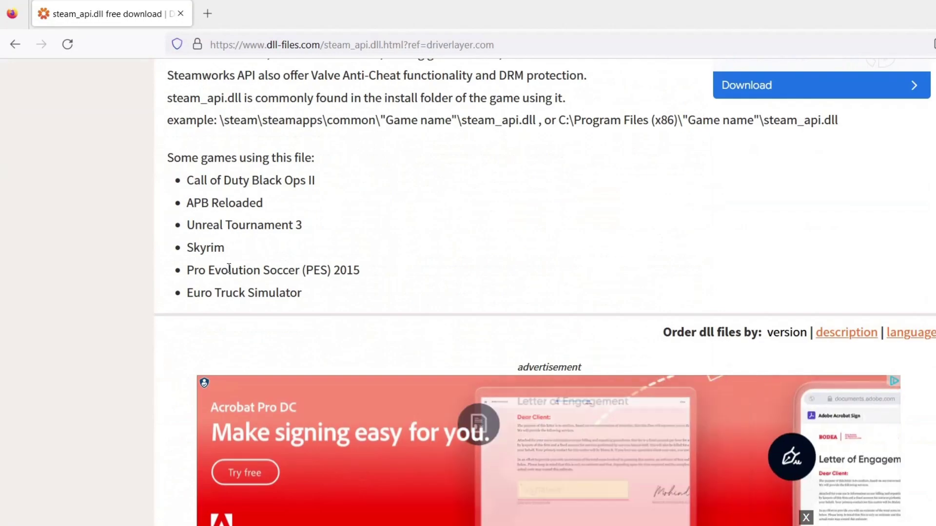
pyautogui.scroll(-4, 229, 269)
pyautogui.scroll(-5, 511, 293)
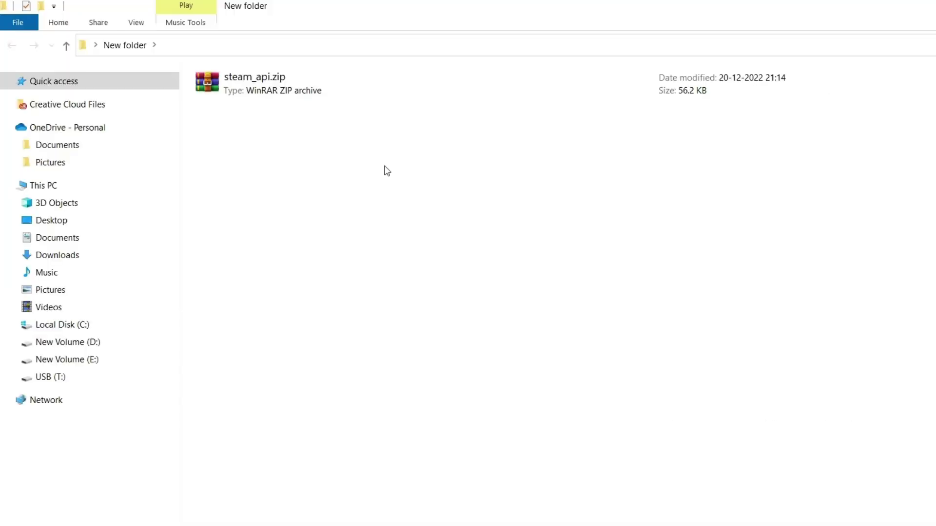
# Step: Extract steam_api.zip in place and copy the extracted steam_api.dll
pyautogui.rightClick(263, 90)
pyautogui.click(325, 181)
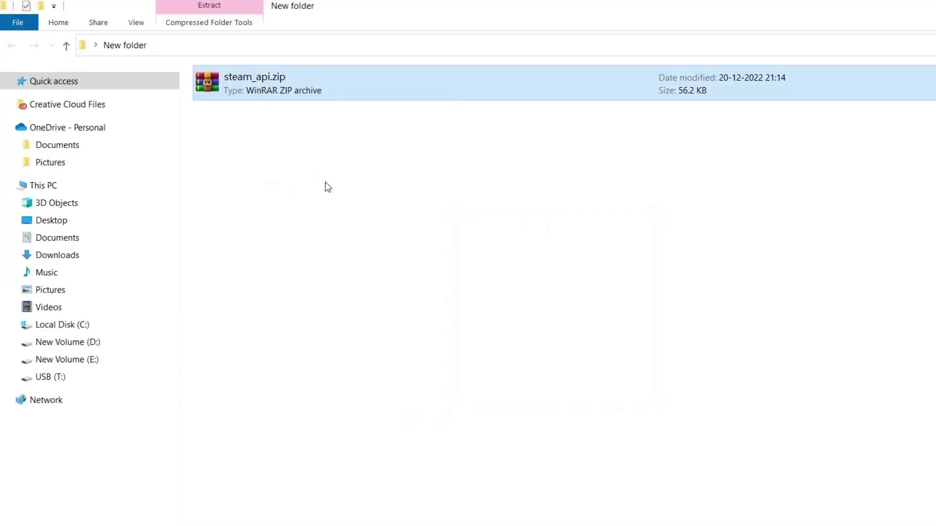
pyautogui.rightClick(287, 111)
pyautogui.click(304, 320)
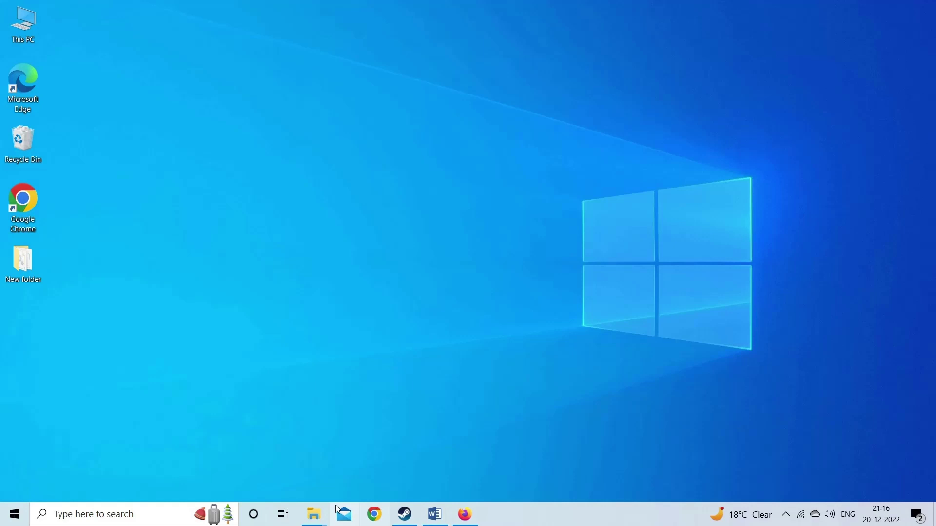
# Step: Run 'regsvr32 STEAM_API.DLL' in a Command Prompt launched as administrator
pyautogui.click(93, 514)
pyautogui.write('cm')
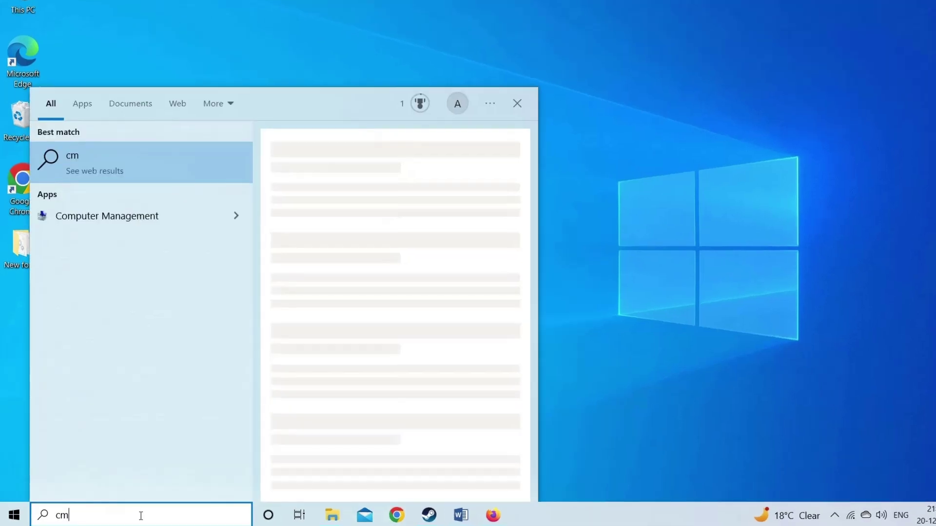
pyautogui.write('d')
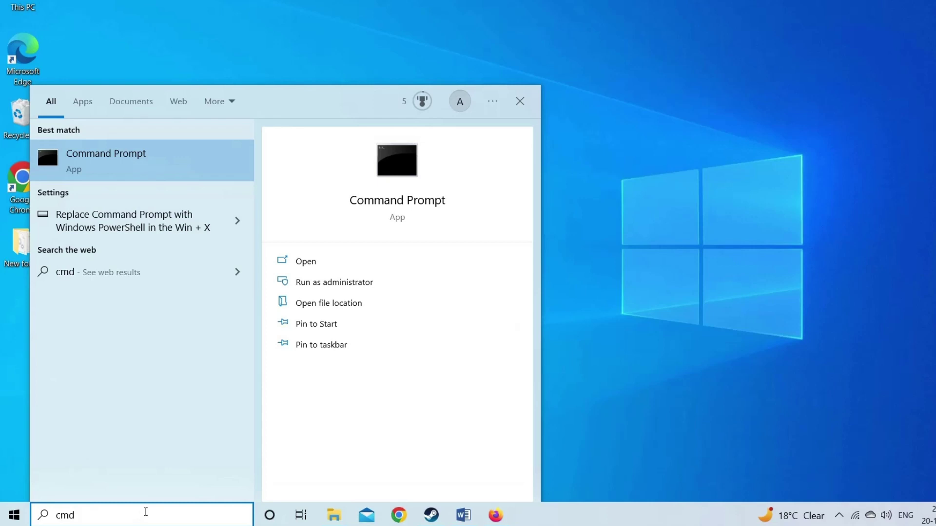
pyautogui.rightClick(139, 163)
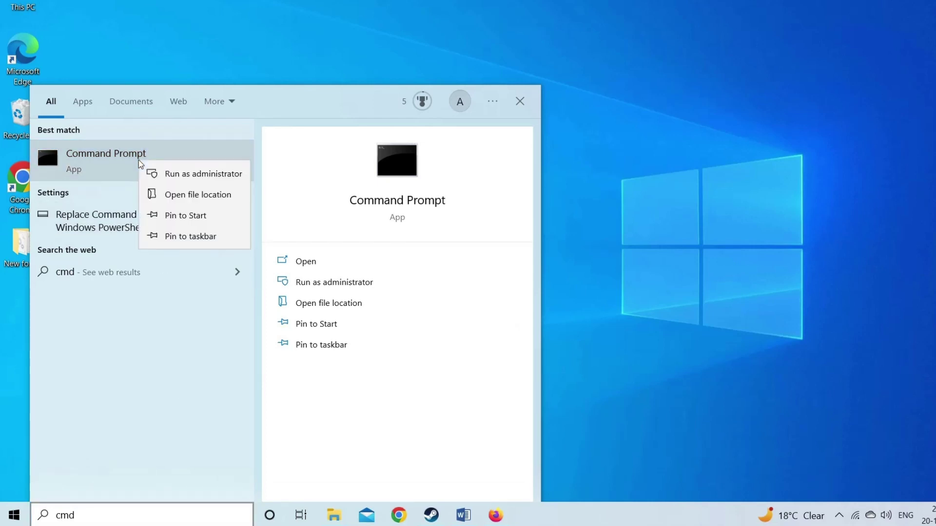
pyautogui.click(198, 175)
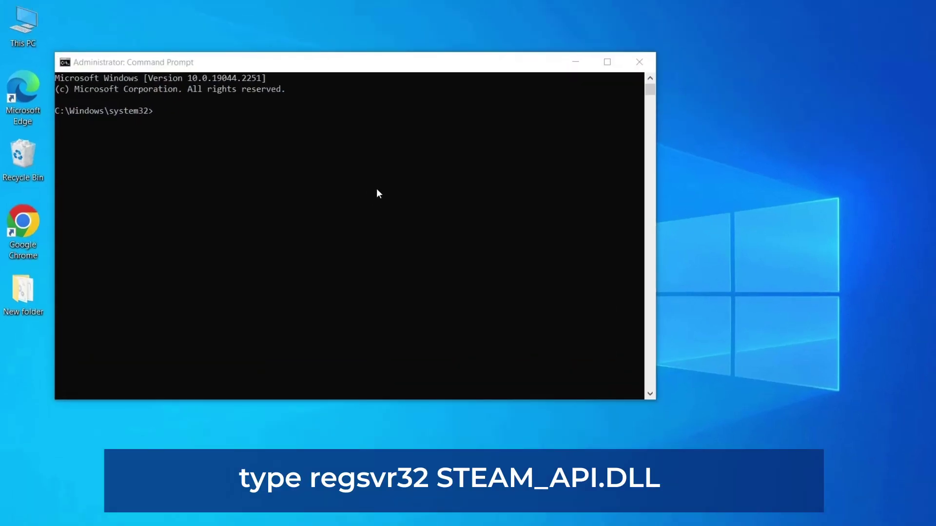
pyautogui.write('regsvr32ST')
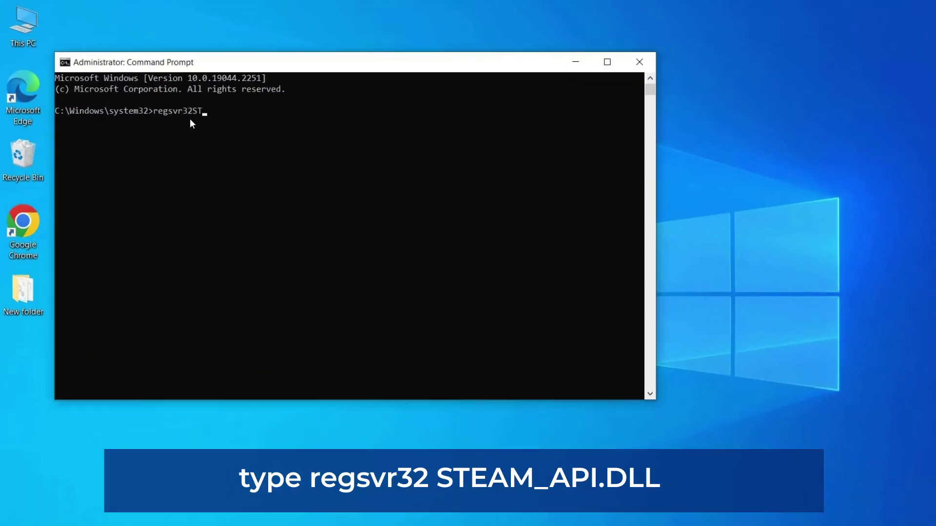
pyautogui.write('EAM_API.DLL')
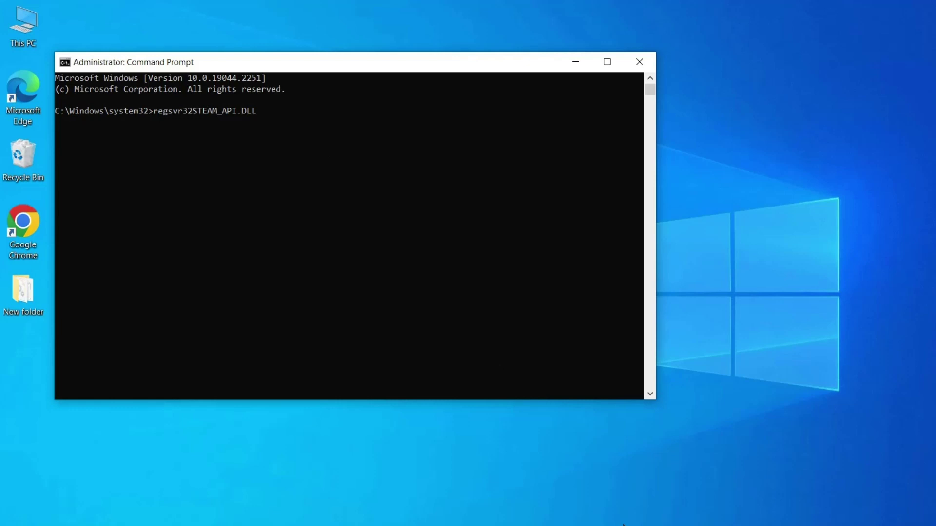
pyautogui.press('Return')
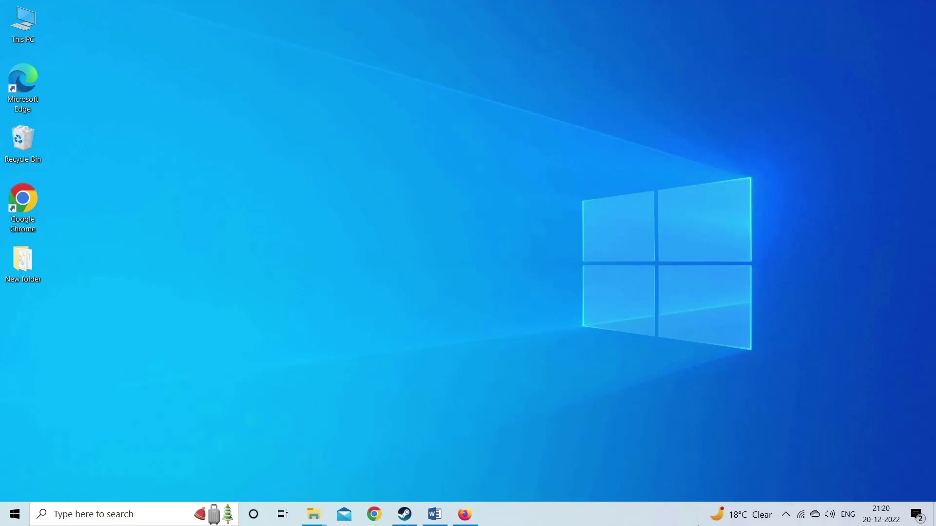
# Step: Search for 'Control Panel' from the taskbar and launch it
pyautogui.click(92, 514)
pyautogui.write('CONT')
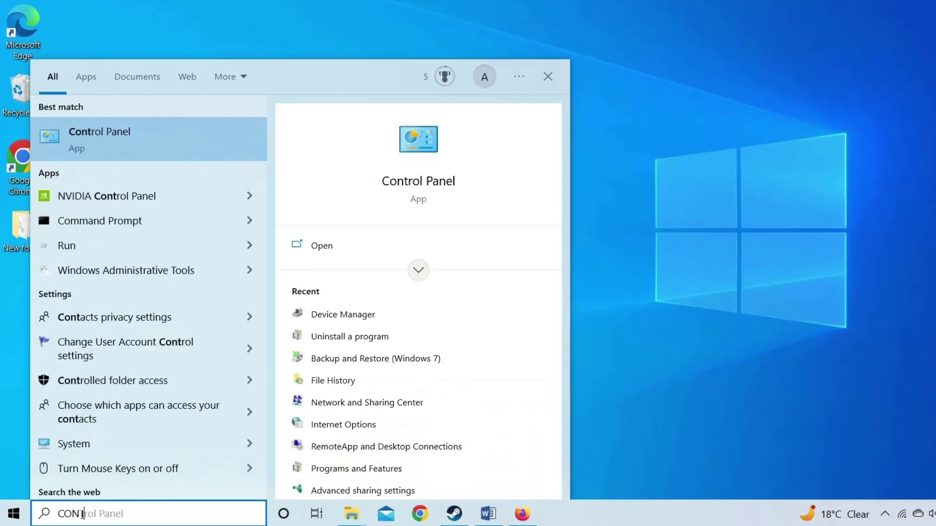
pyautogui.write('RL PANEL')
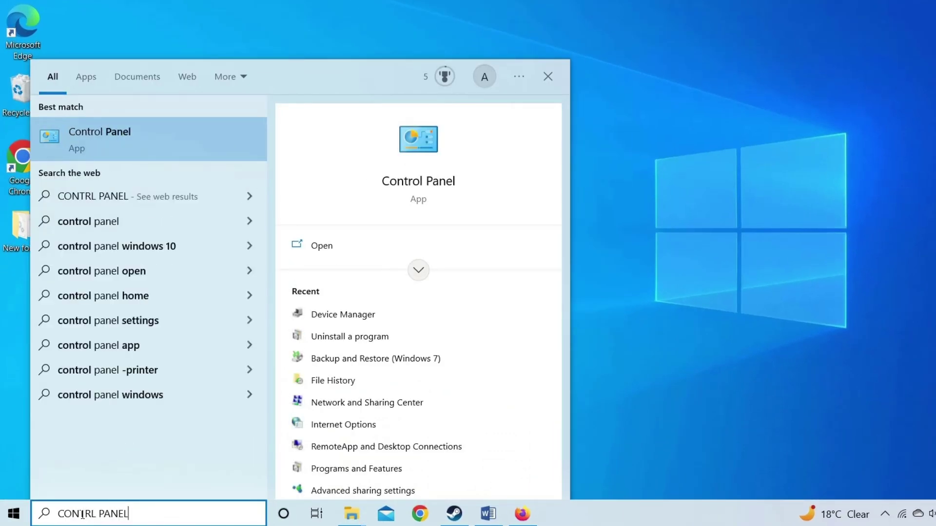
pyautogui.press('Return')
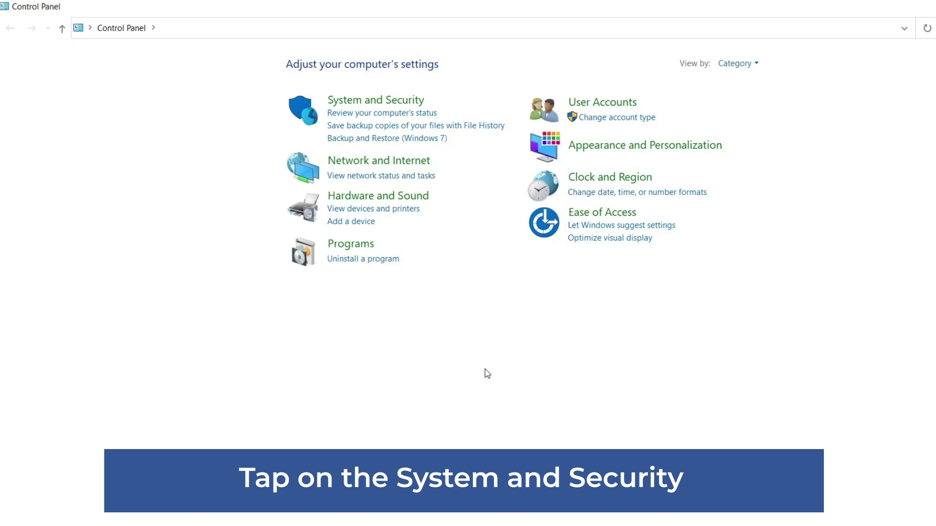
# Step: Turn off Windows Defender Firewall for private and public networks via System and Security
pyautogui.click(368, 104)
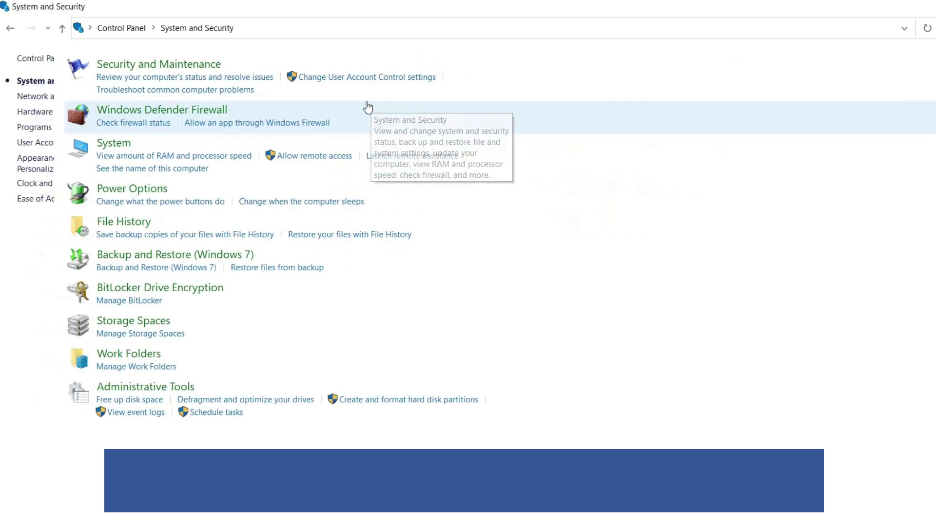
pyautogui.click(220, 115)
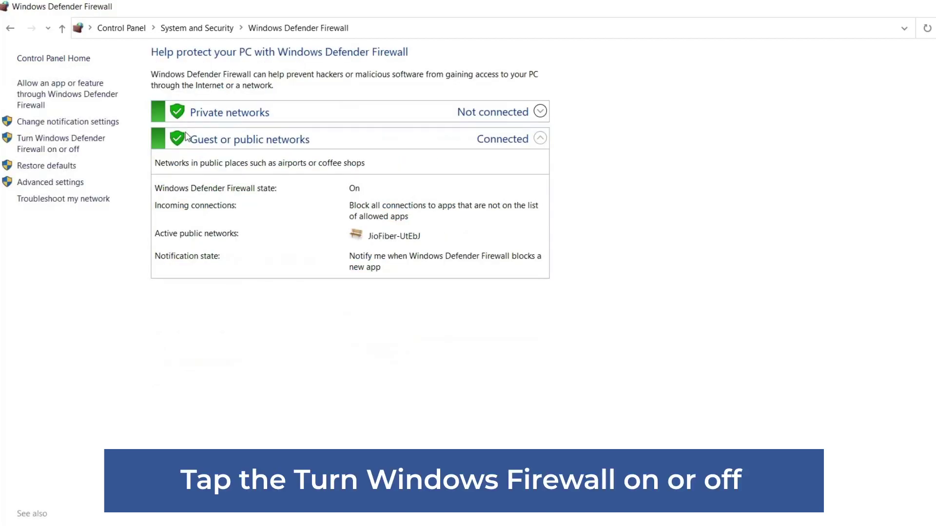
pyautogui.click(40, 150)
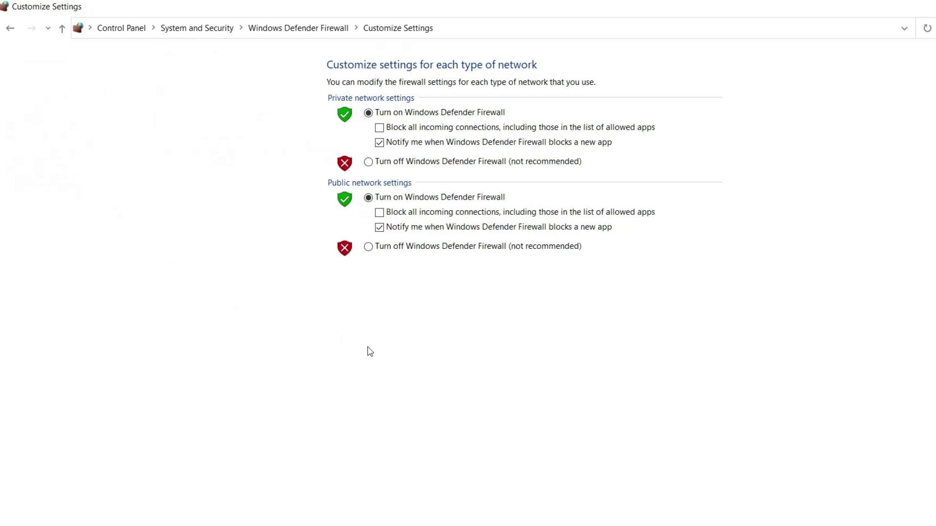
pyautogui.click(369, 161)
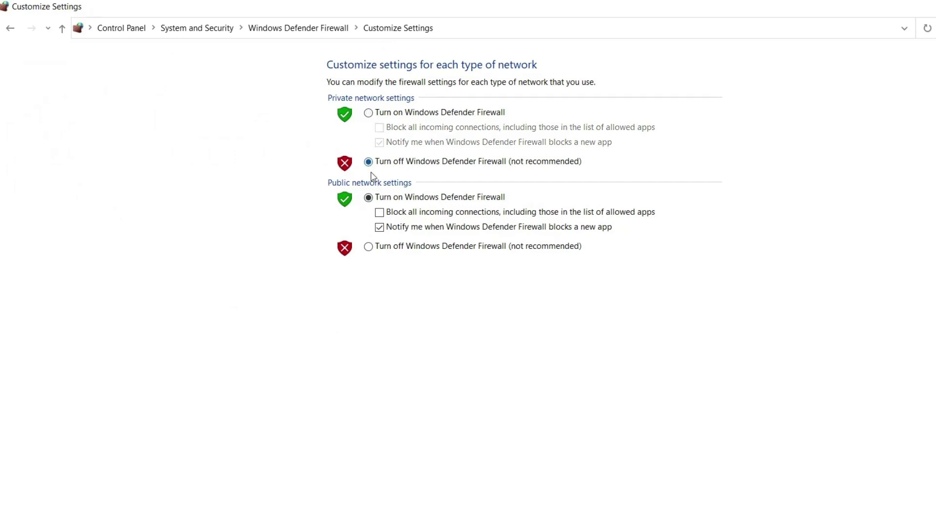
pyautogui.click(368, 247)
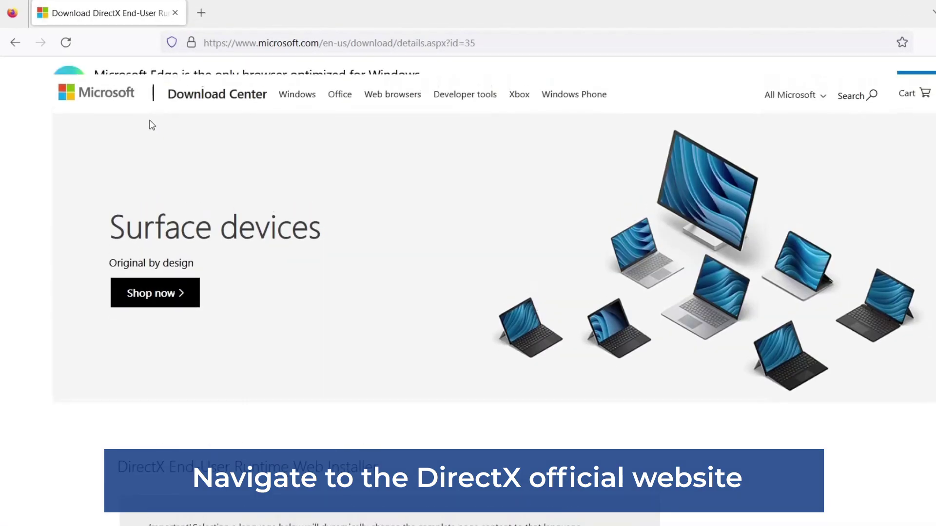
pyautogui.scroll(-5, 430, 283)
pyautogui.scroll(-5, 430, 282)
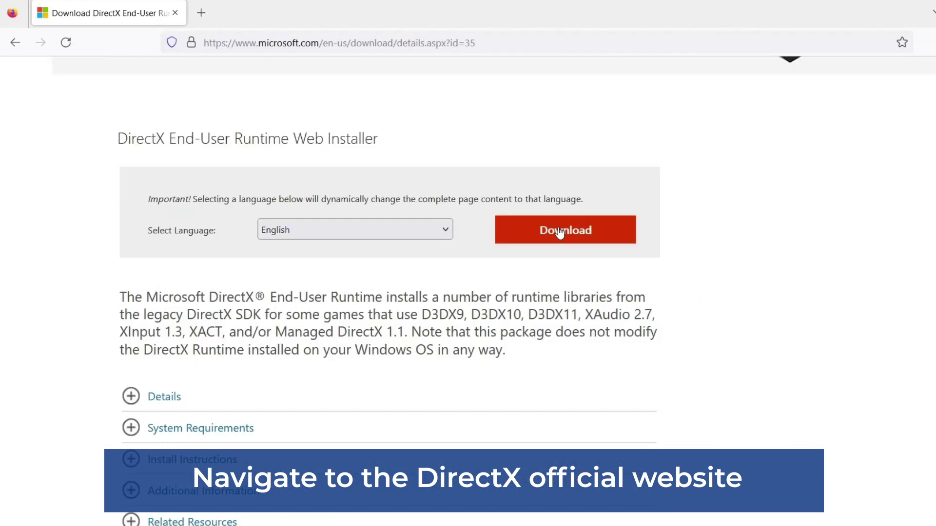
# Step: Download and run dxwebsetup(1).exe, accept the DirectX license agreement and continue
pyautogui.click(552, 231)
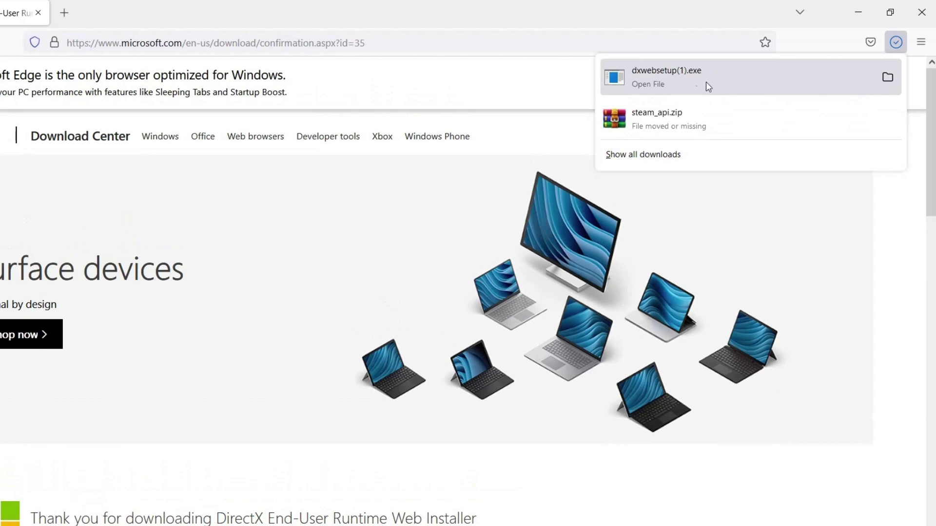
pyautogui.click(704, 76)
pyautogui.moveTo(395, 141); pyautogui.dragTo(429, 164)
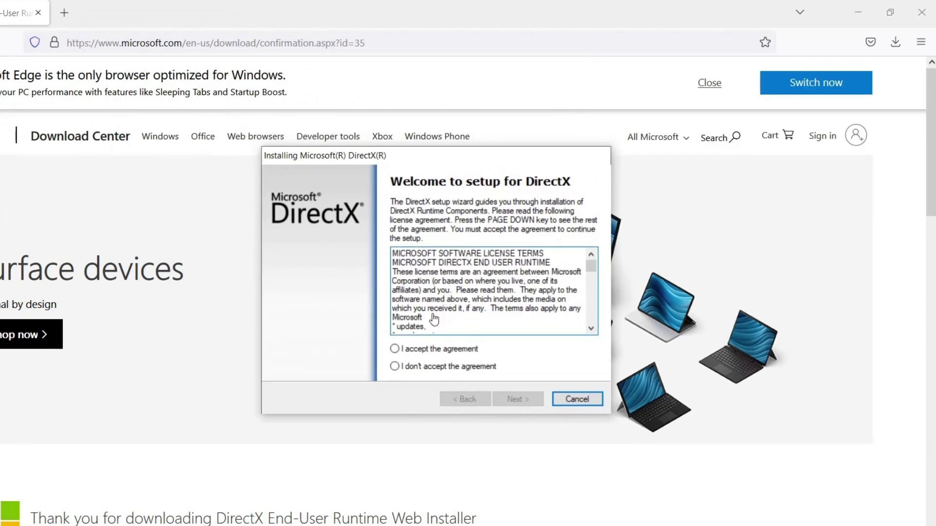
pyautogui.click(394, 349)
pyautogui.click(518, 398)
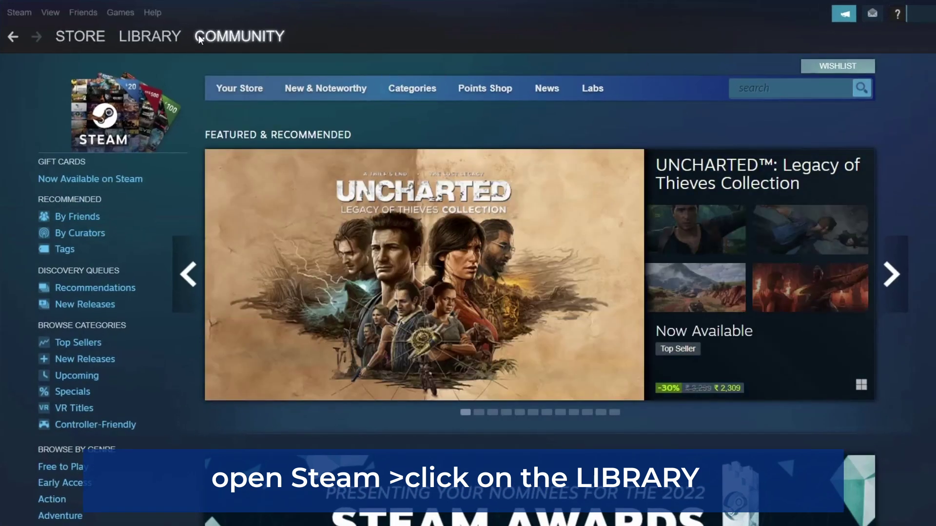
# Step: Verify the integrity of Global City's game files from its Steam Properties, Local Files page
pyautogui.click(160, 37)
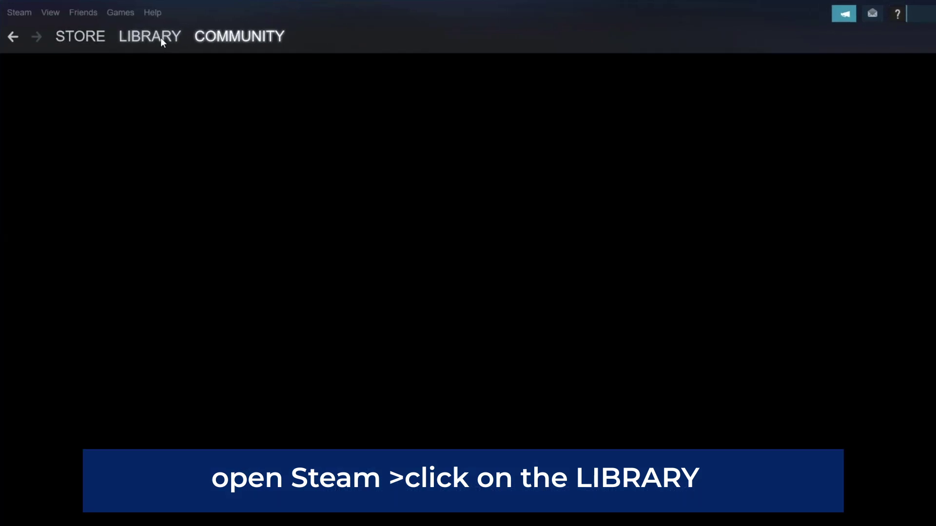
pyautogui.click(8, 154)
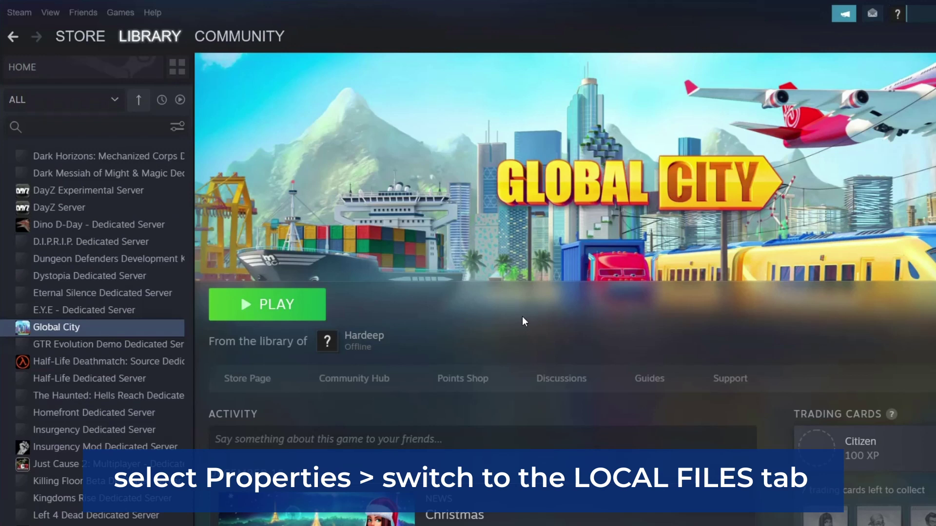
pyautogui.rightClick(126, 330)
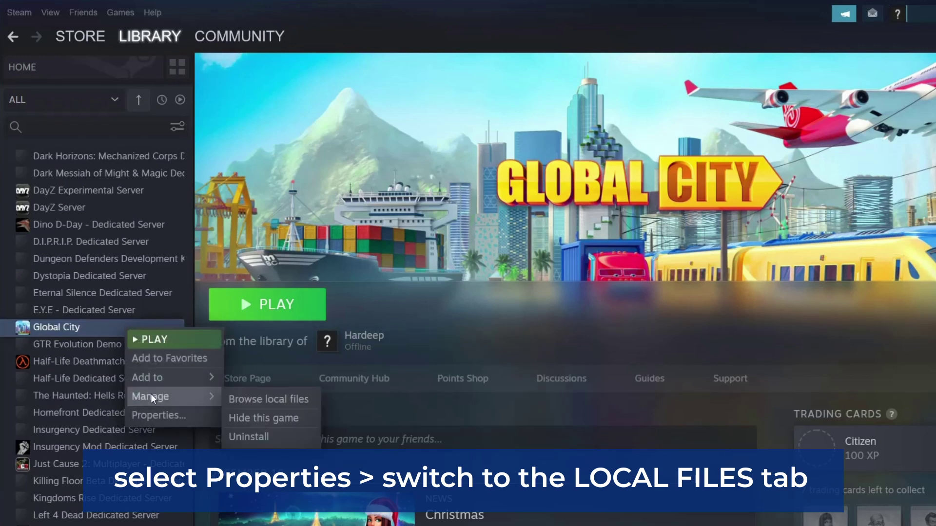
pyautogui.click(174, 415)
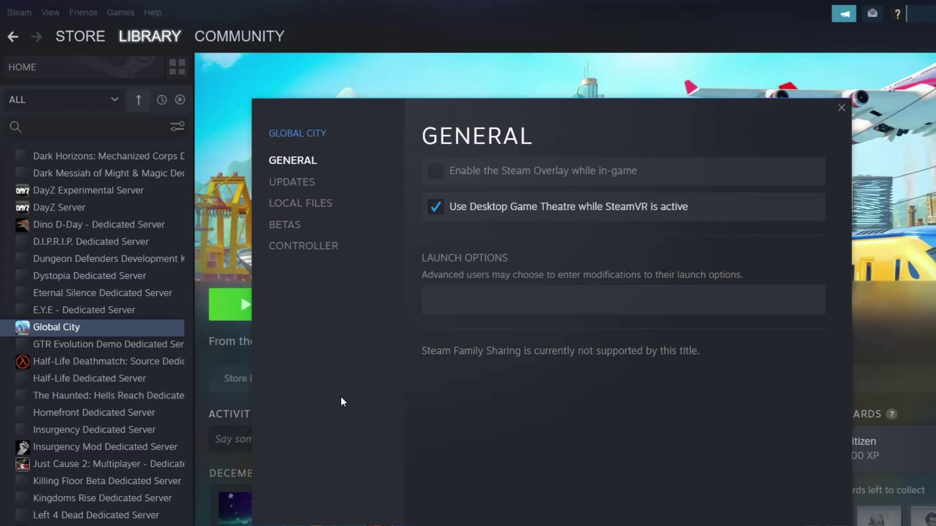
pyautogui.click(301, 204)
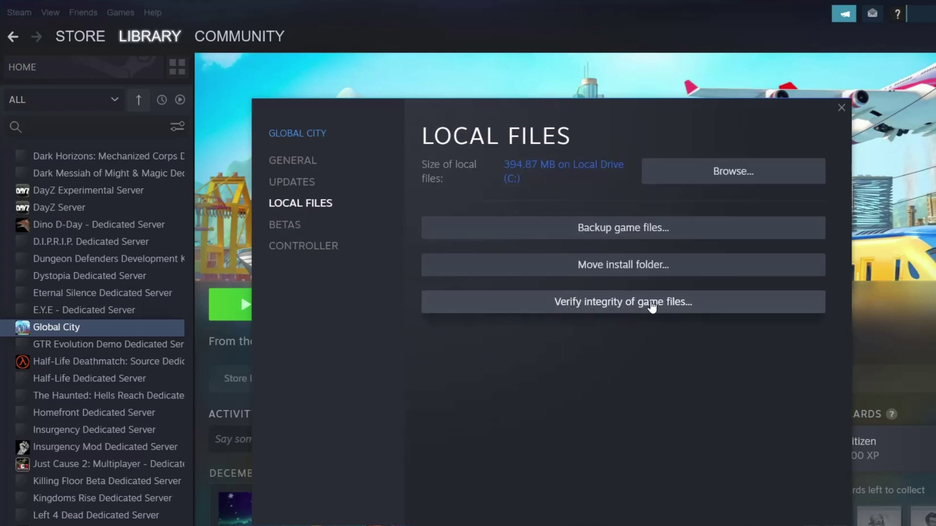
pyautogui.click(634, 302)
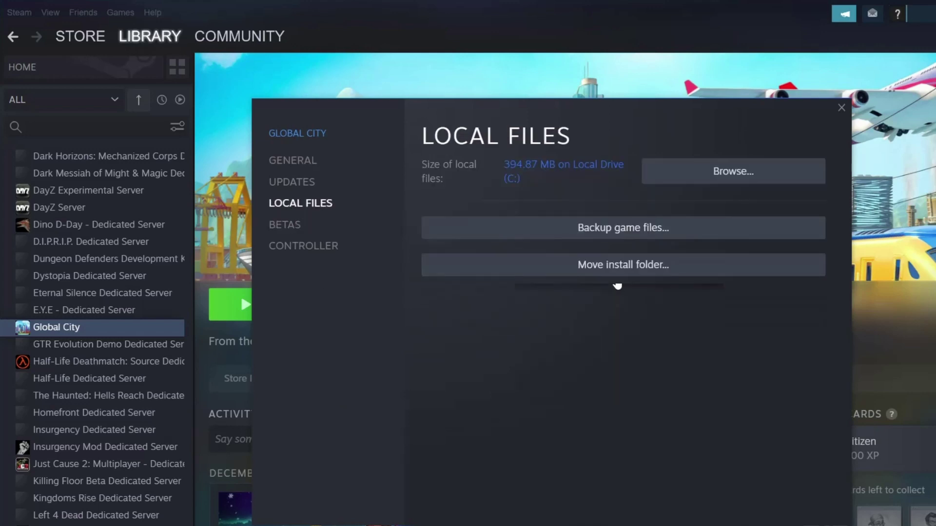